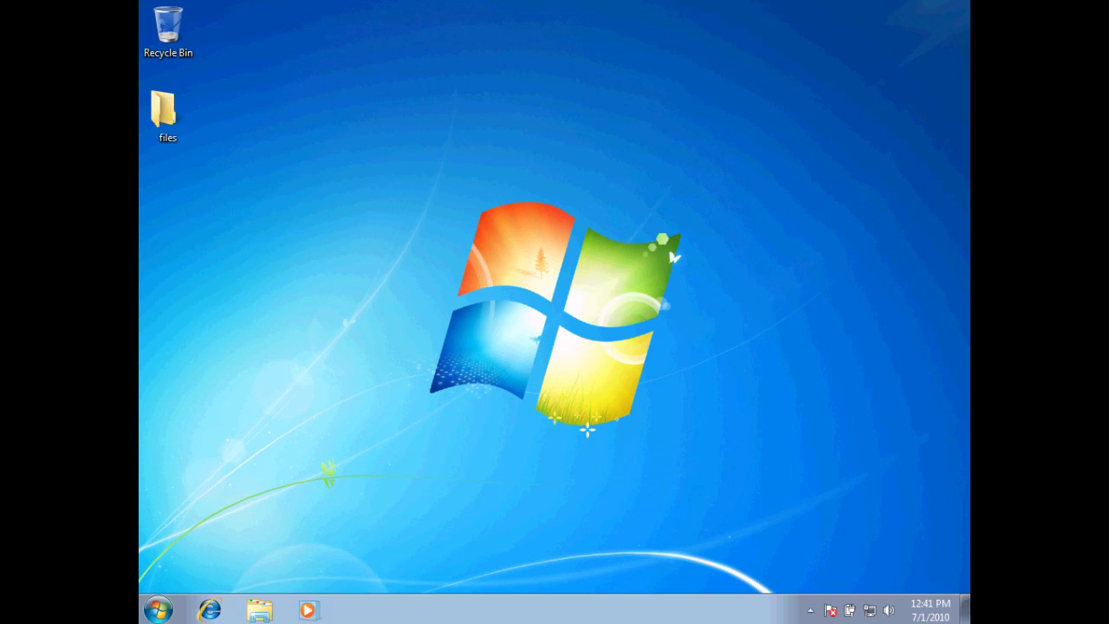
Search the Start menu for 'network and sharing center' and open the matching result
click(157, 611)
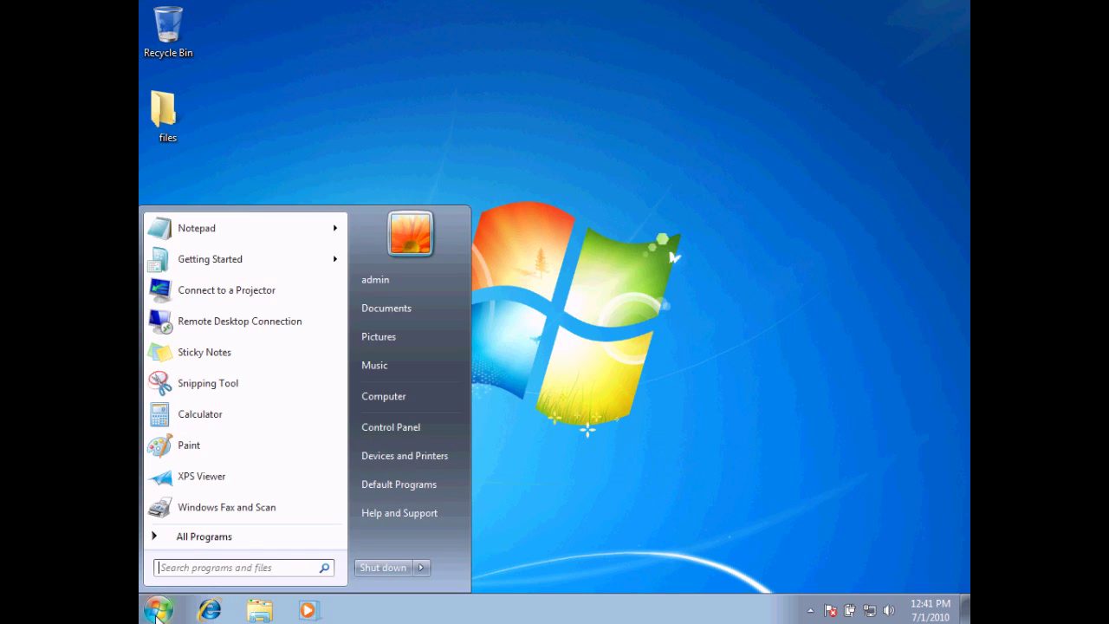
text(network and sha)
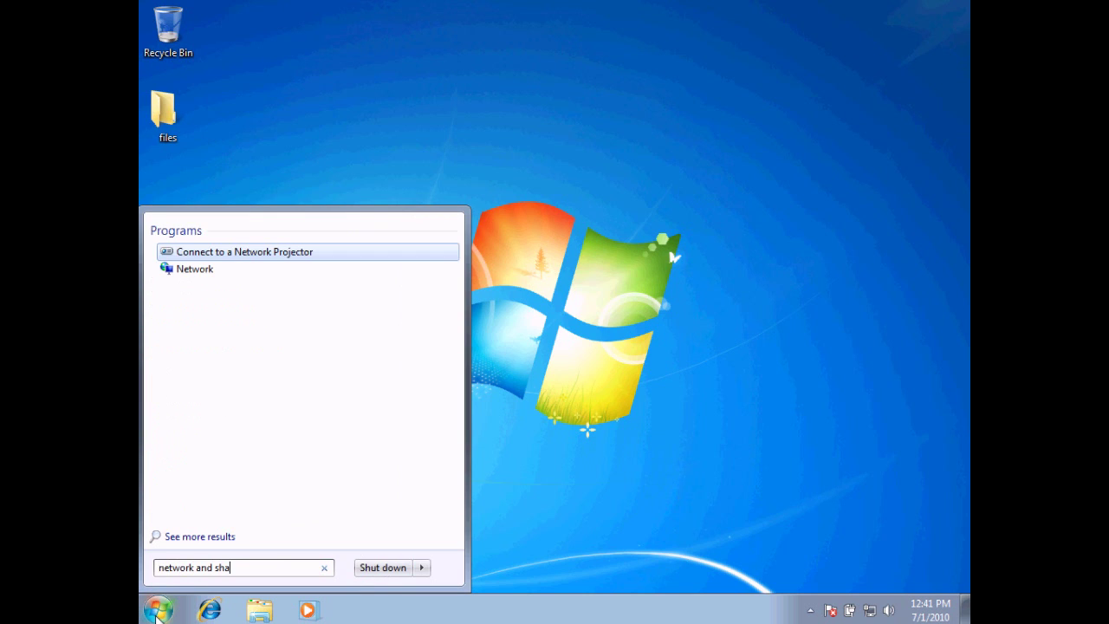
text(ring center)
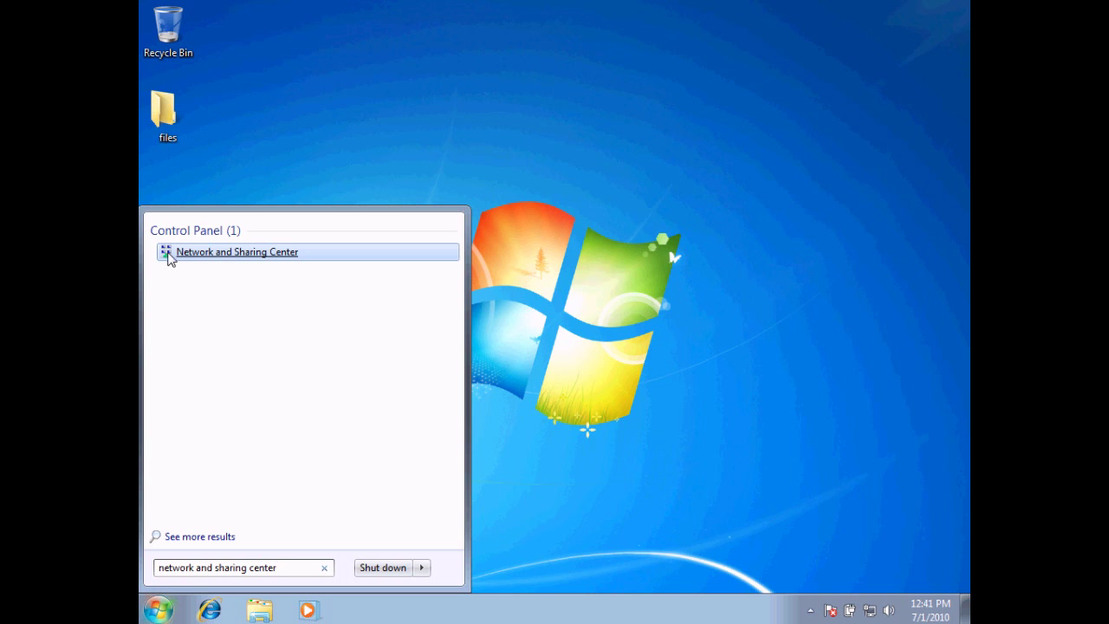
click(205, 259)
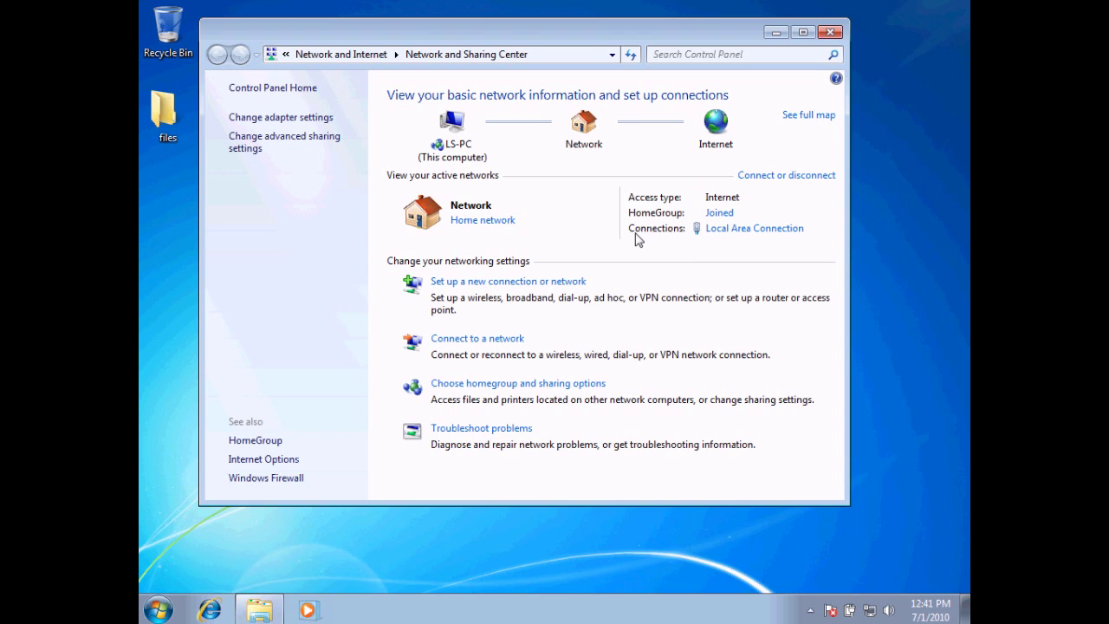
Open the Local Area Connection status from the Connections link
click(737, 231)
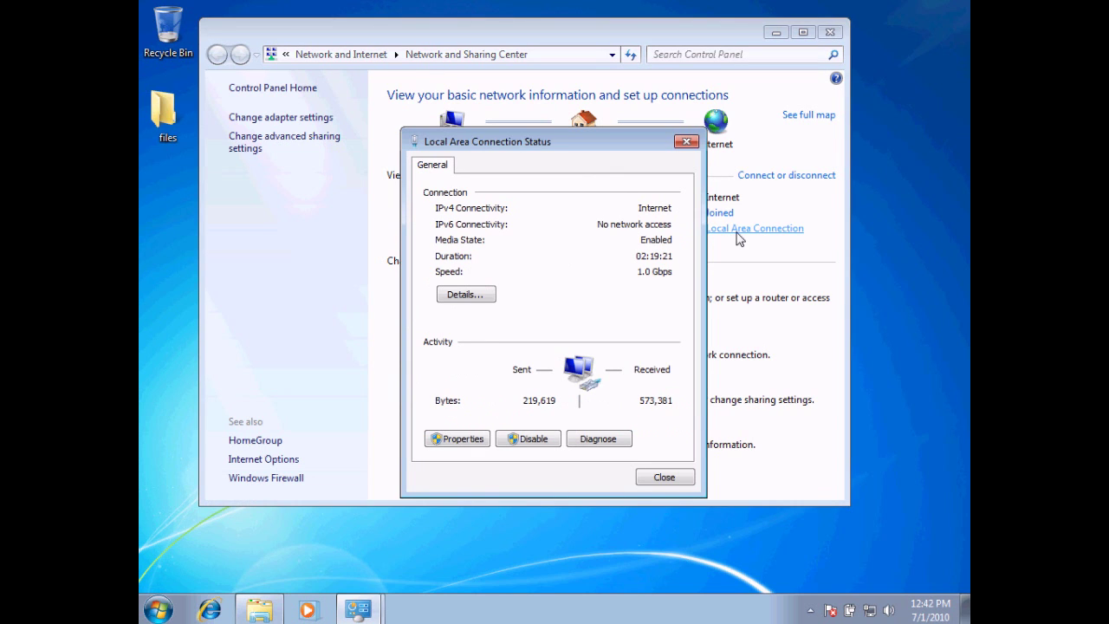
drag(607, 148, 448, 81)
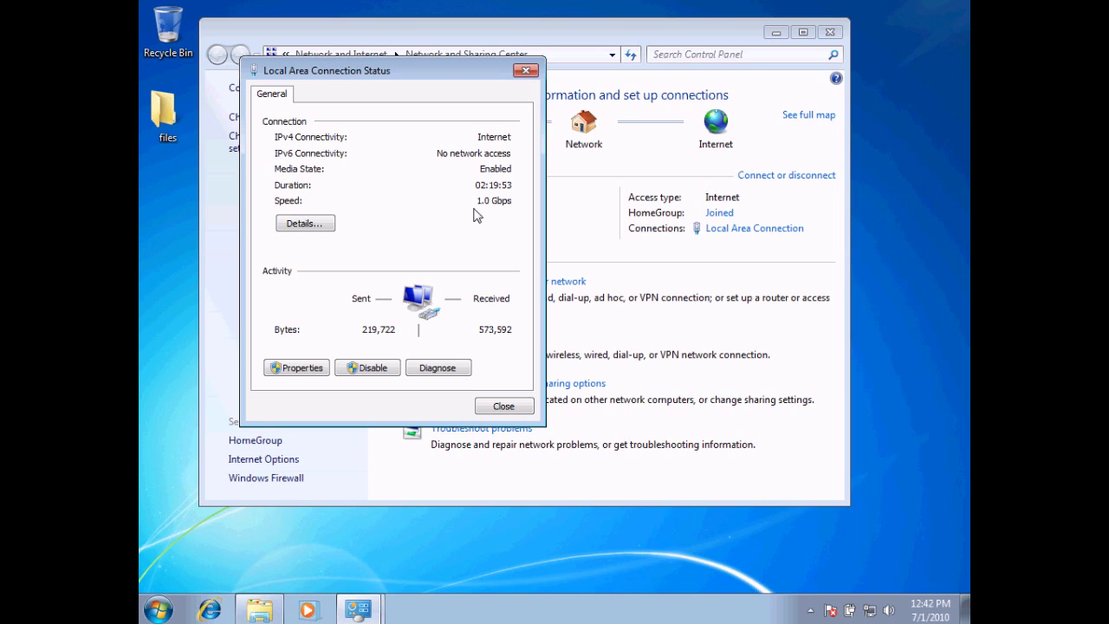
Open the connection's Properties and select Internet Protocol Version 4 (TCP/IPv4)
click(296, 369)
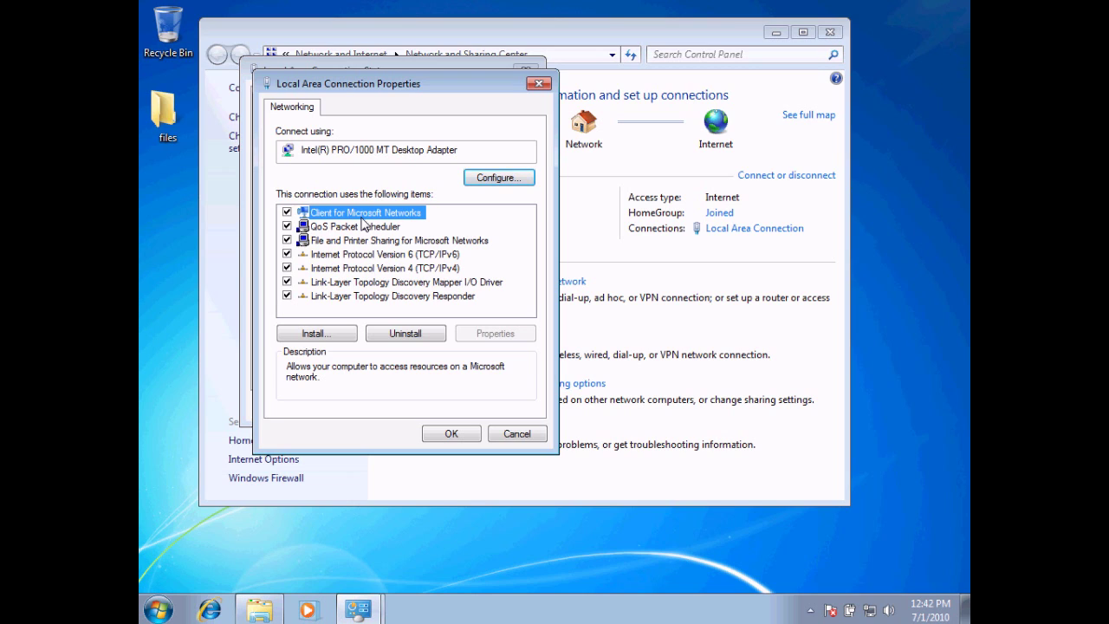
click(355, 269)
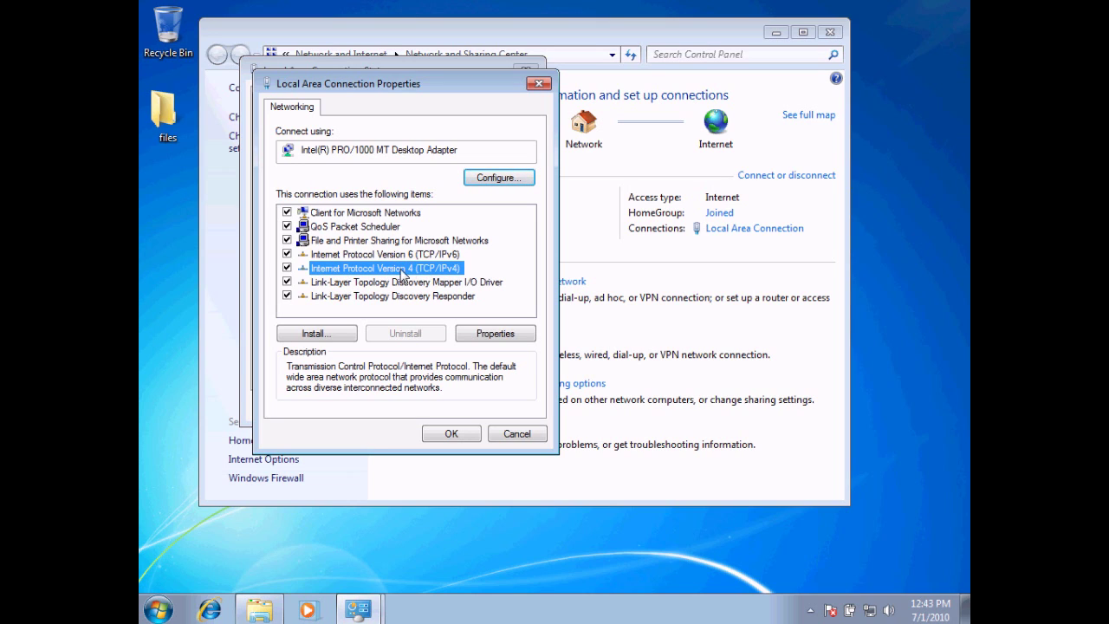
Open the TCP/IPv4 Properties and choose 'Use the following IP address'
click(475, 336)
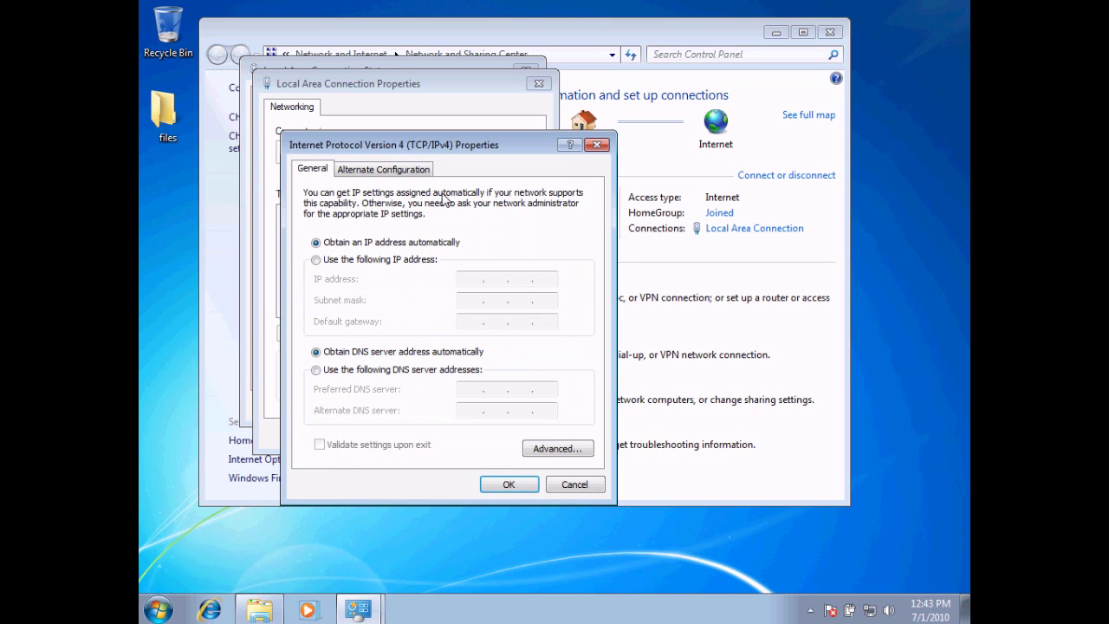
drag(445, 147, 485, 123)
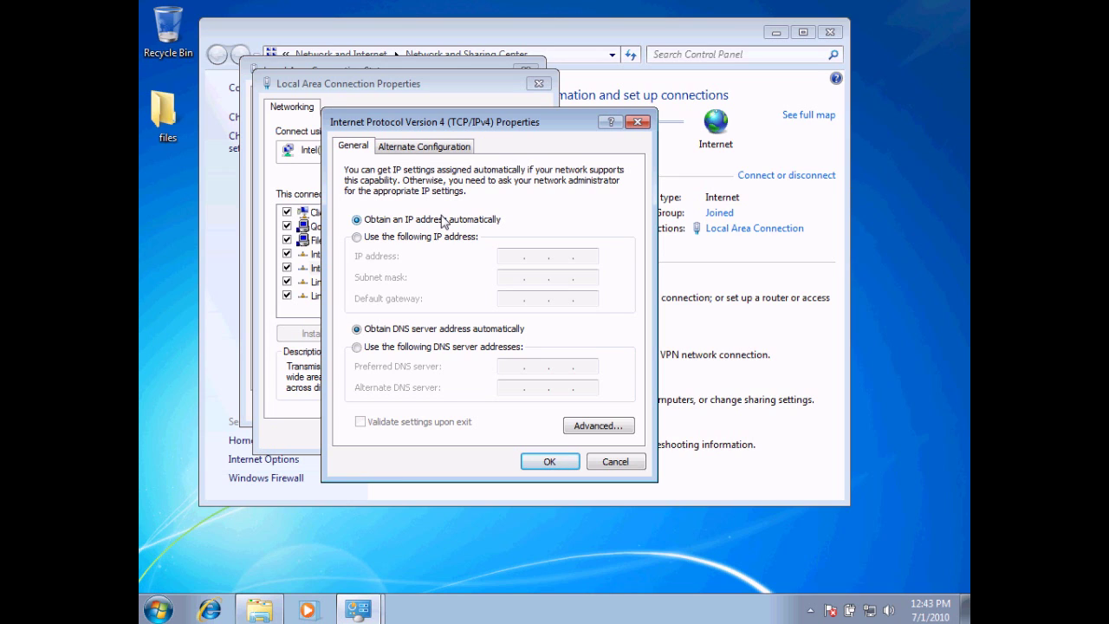
click(362, 242)
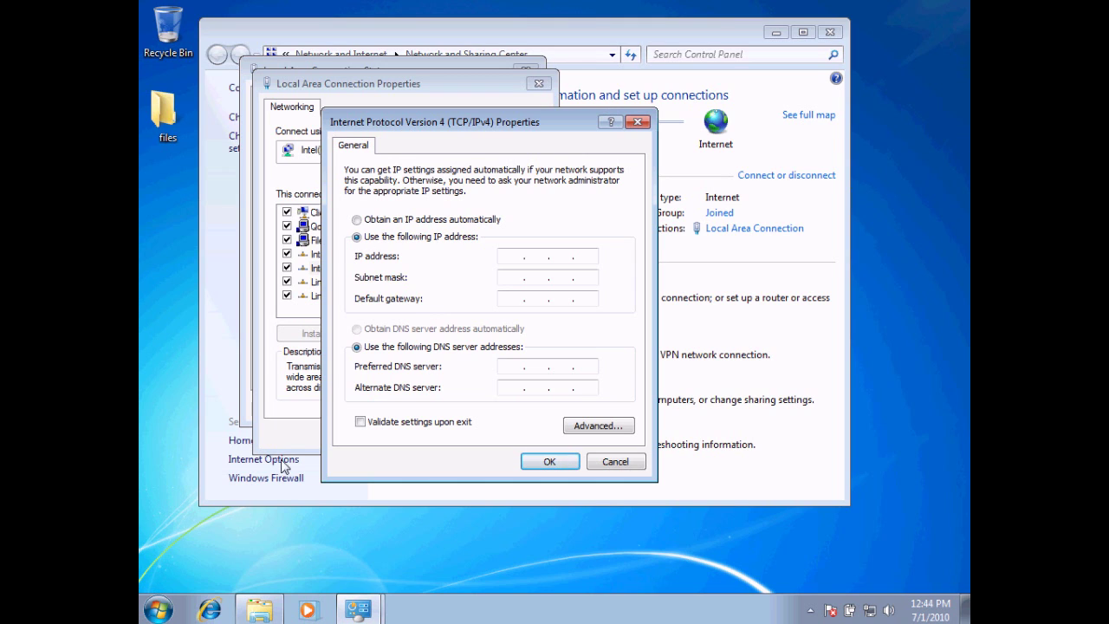
Launch cmd and run ipconfig, showing the current address 10.0.2.15 with gateway 10.0.2.2
click(159, 608)
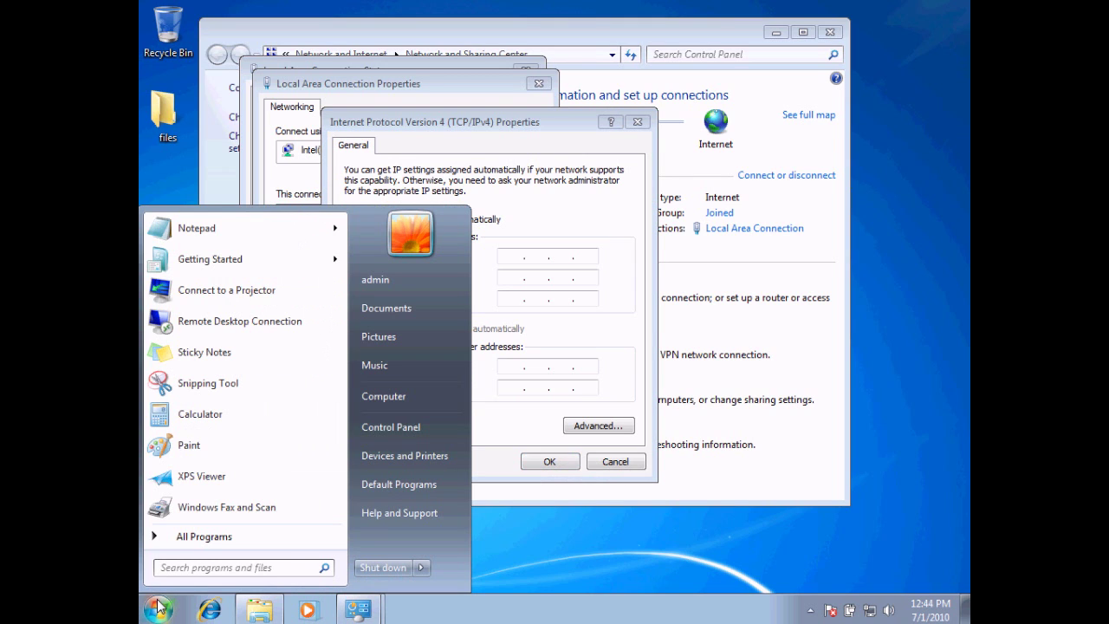
text(cmd)
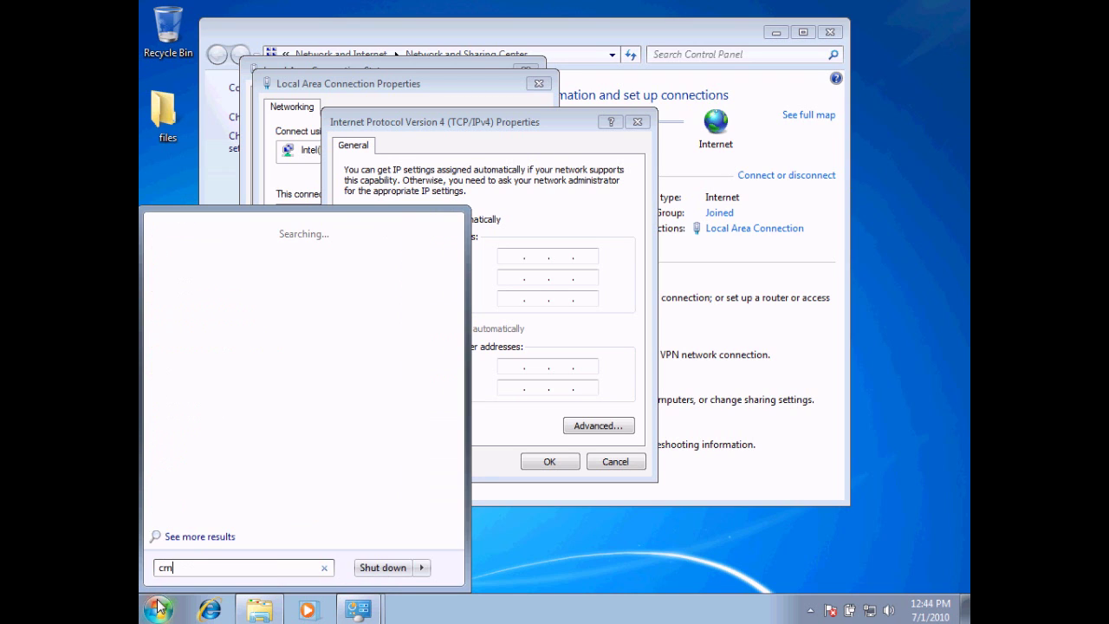
click(159, 608)
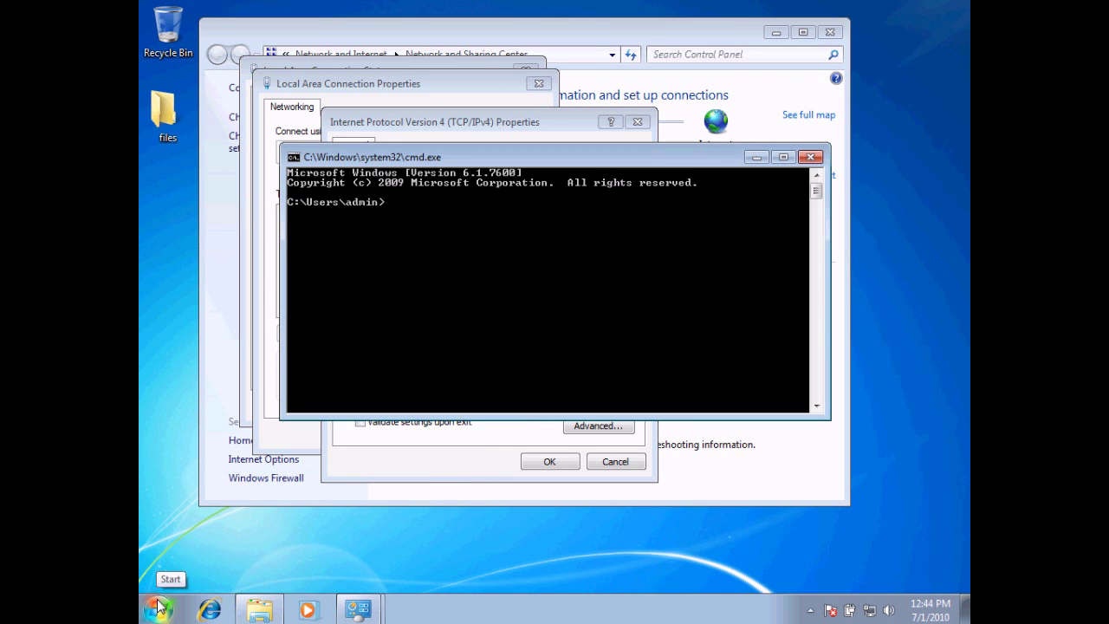
text(ipconfig)
key(Return)
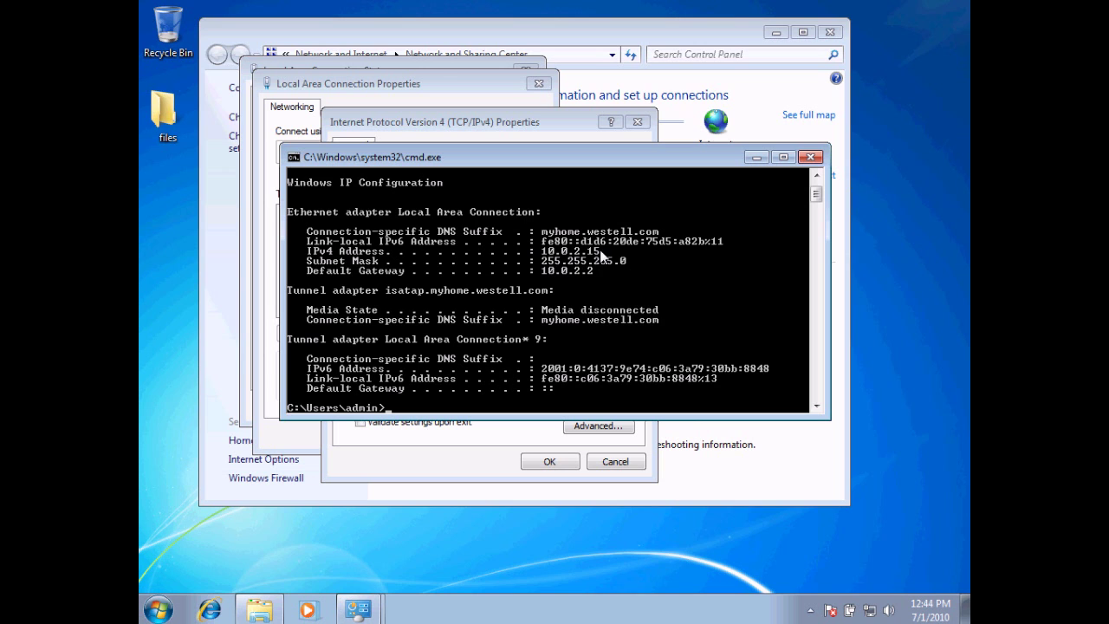
drag(584, 164, 516, 328)
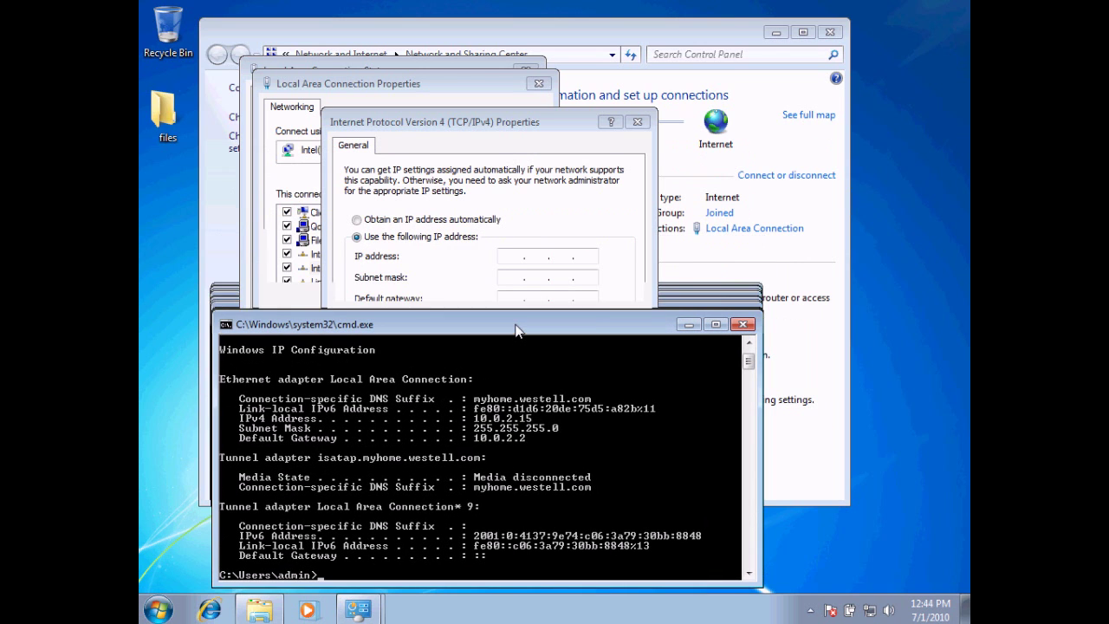
Enter 10.0.2.20 as the IP address, comparing against the ipconfig output in the console
click(515, 258)
text(10 . )
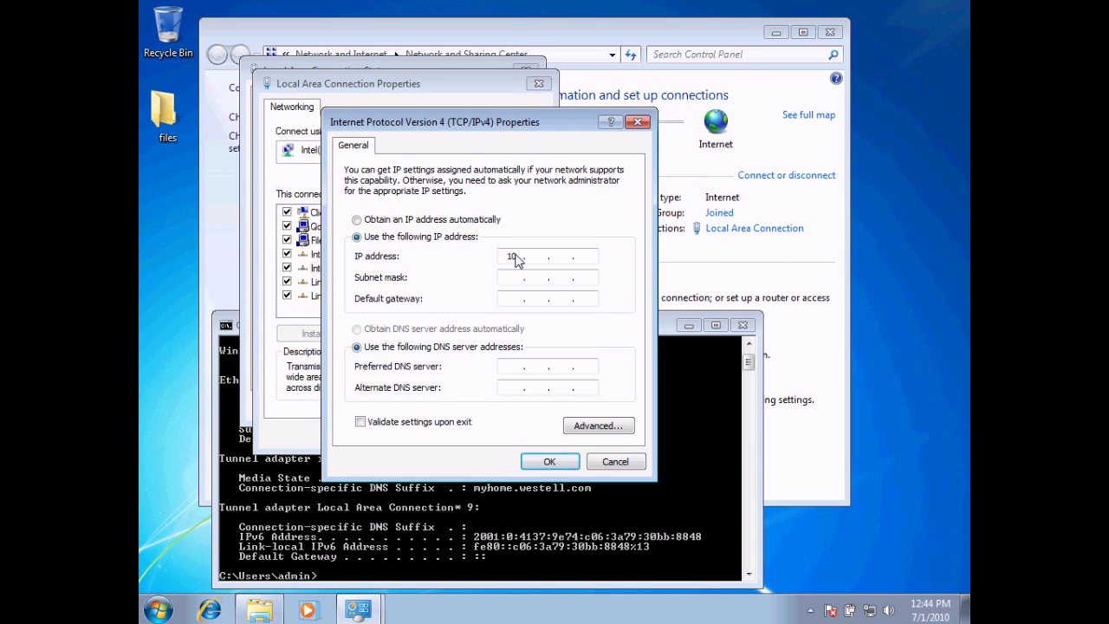
text(0 . 2 .)
click(664, 330)
drag(663, 330, 640, 332)
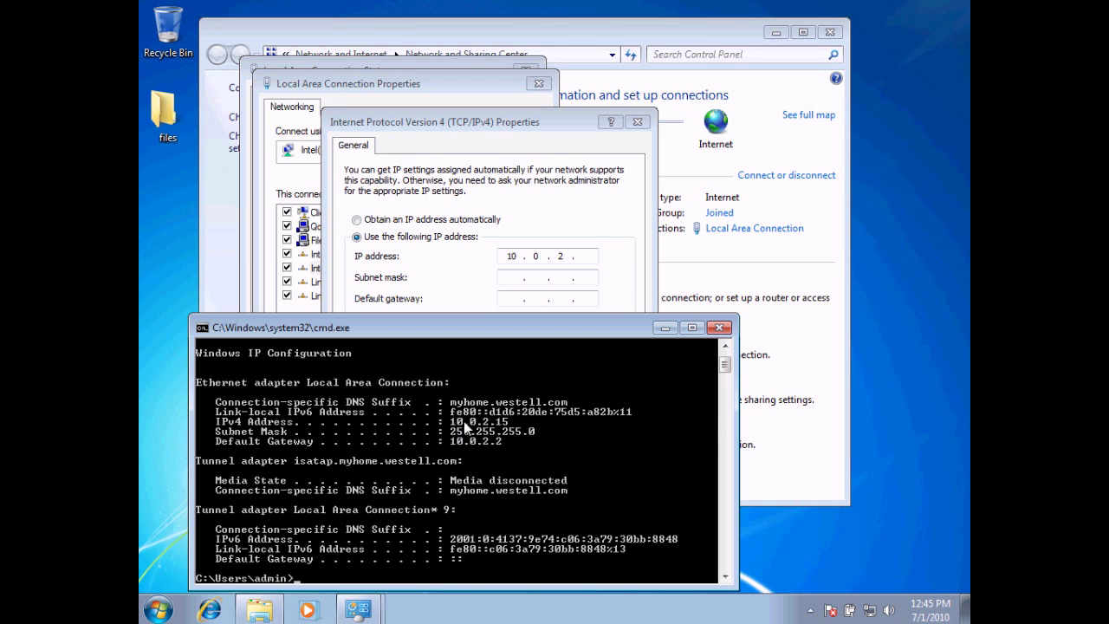
click(586, 261)
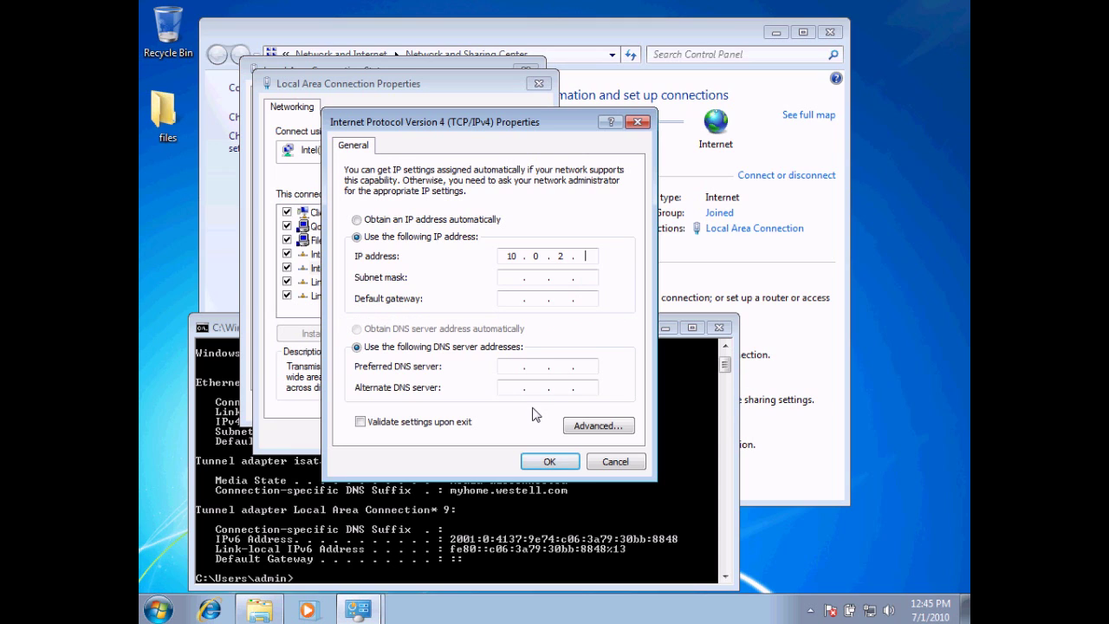
click(520, 494)
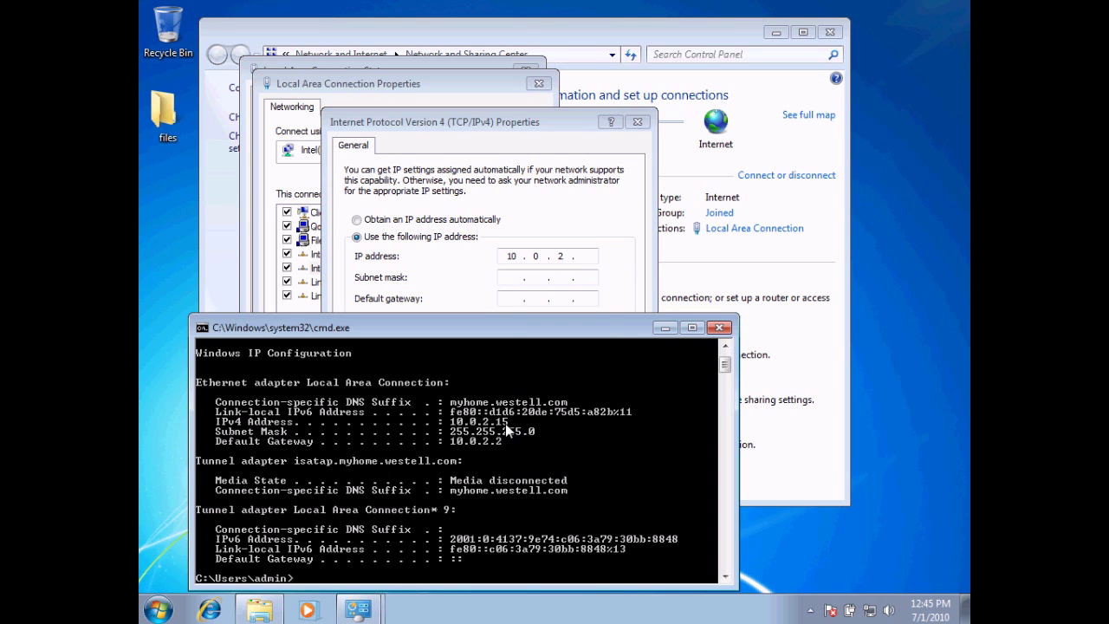
click(585, 259)
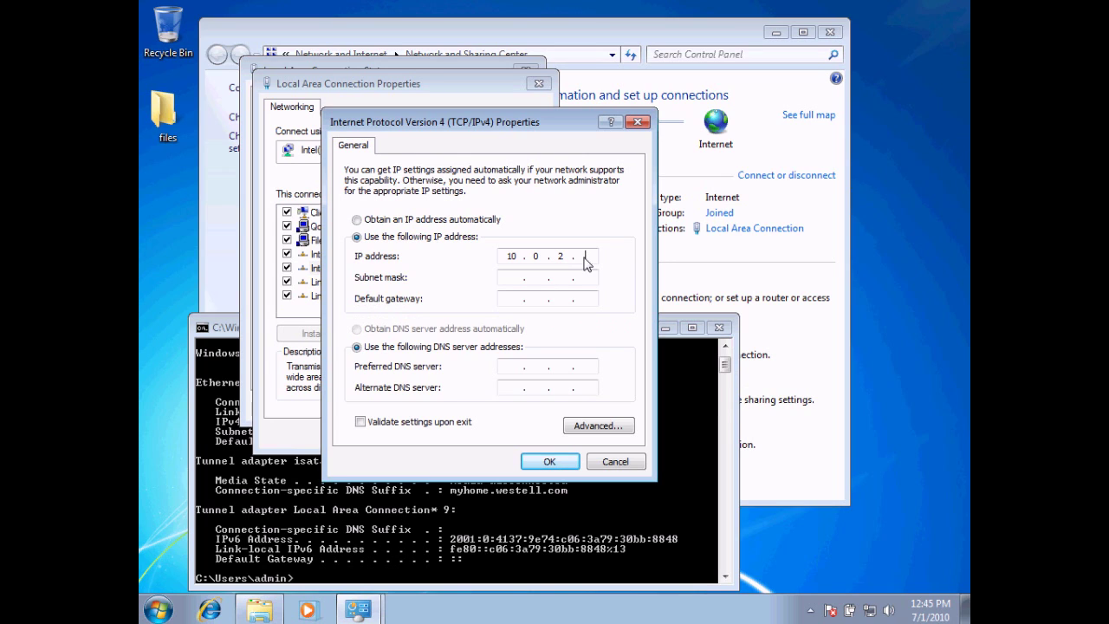
text(20)
click(512, 282)
click(529, 499)
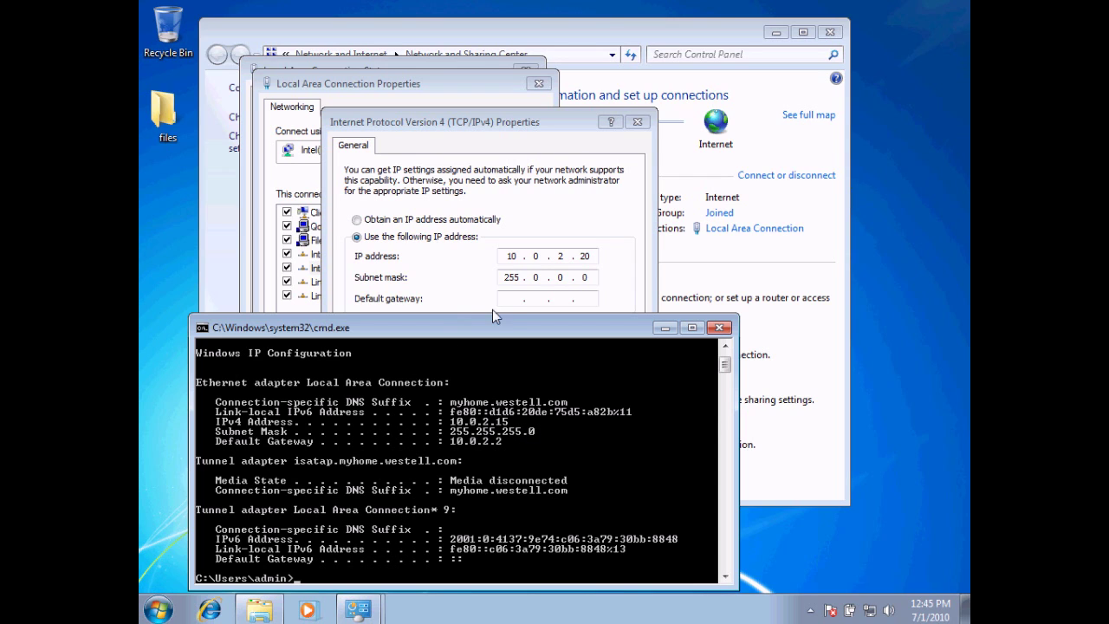
click(597, 286)
Replace the auto-filled 255.0.0.0 subnet mask with 255.255.255.0
click(594, 279)
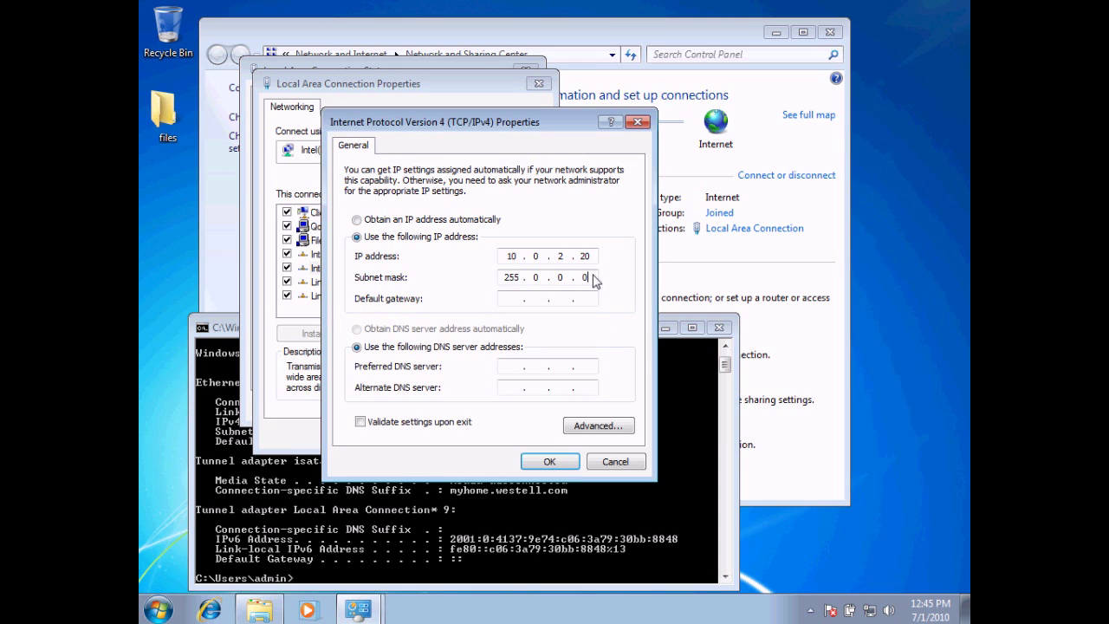
key(BackSpace)
key(BackSpace)
key(BackSpace)
text(52552550)
click(472, 498)
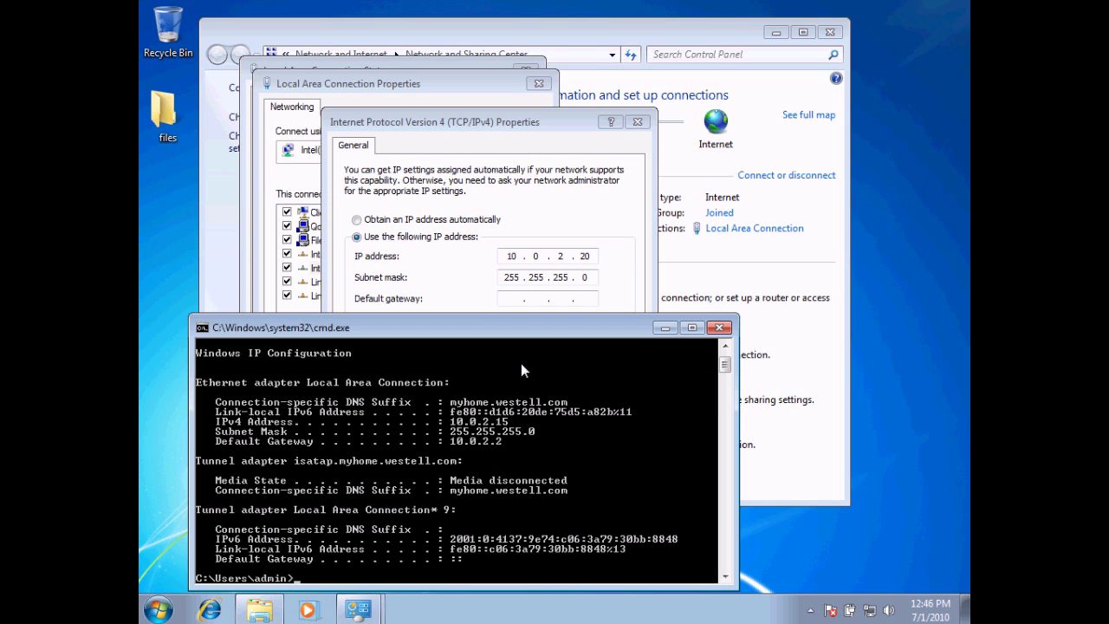
drag(517, 327, 564, 338)
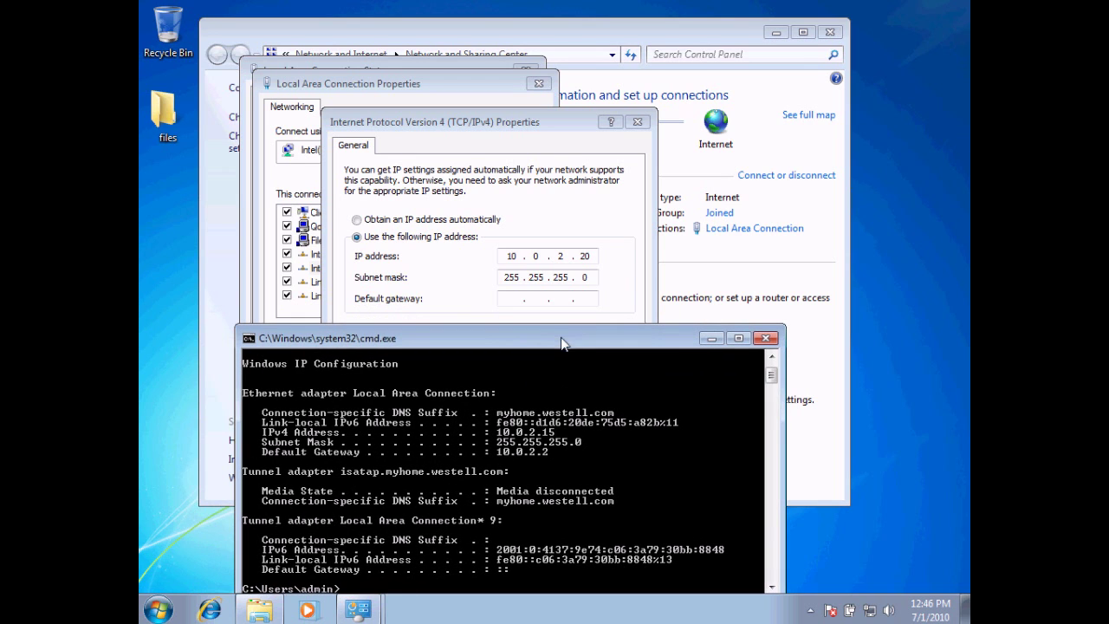
Enter 10.0.2.2 as the default gateway and double-check the address and gateway values
click(510, 301)
text(10 . 0 . 2 . 2)
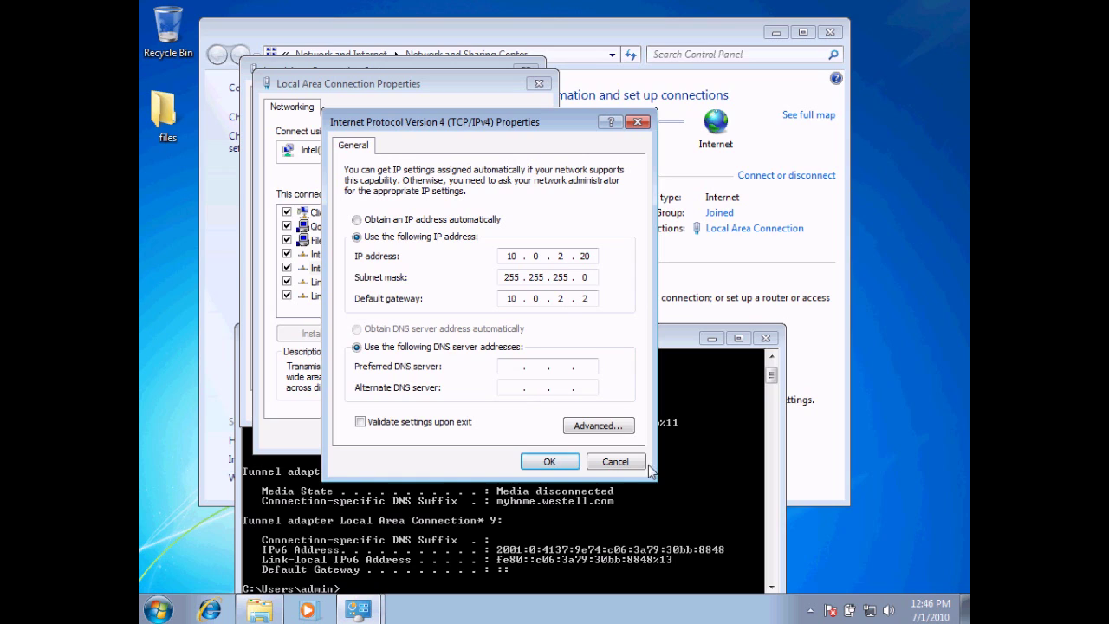
click(537, 494)
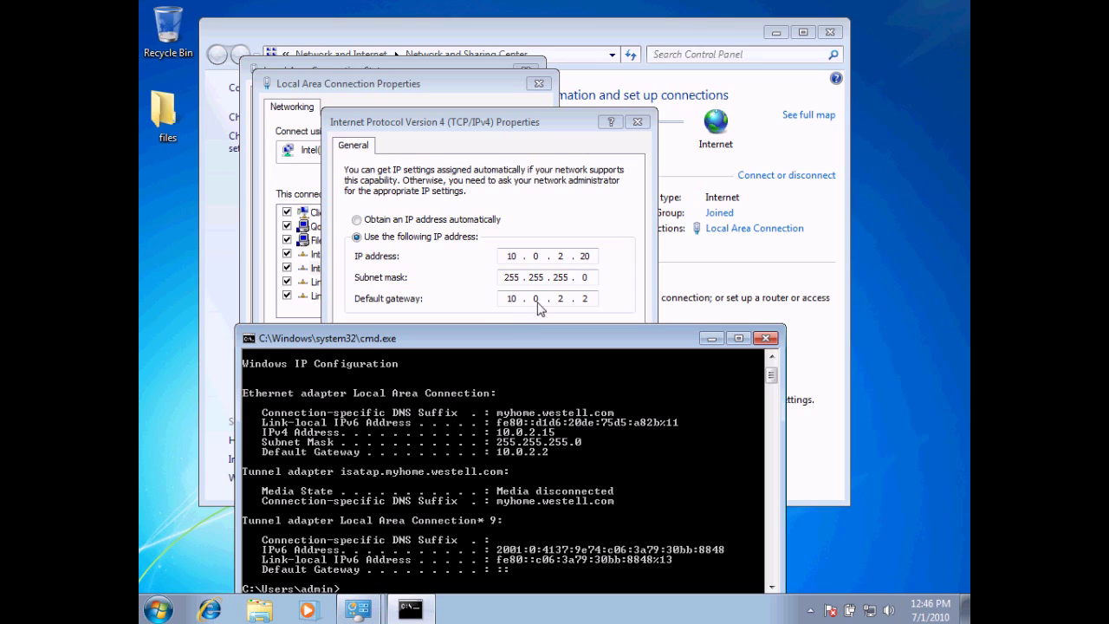
click(582, 259)
double_click(586, 256)
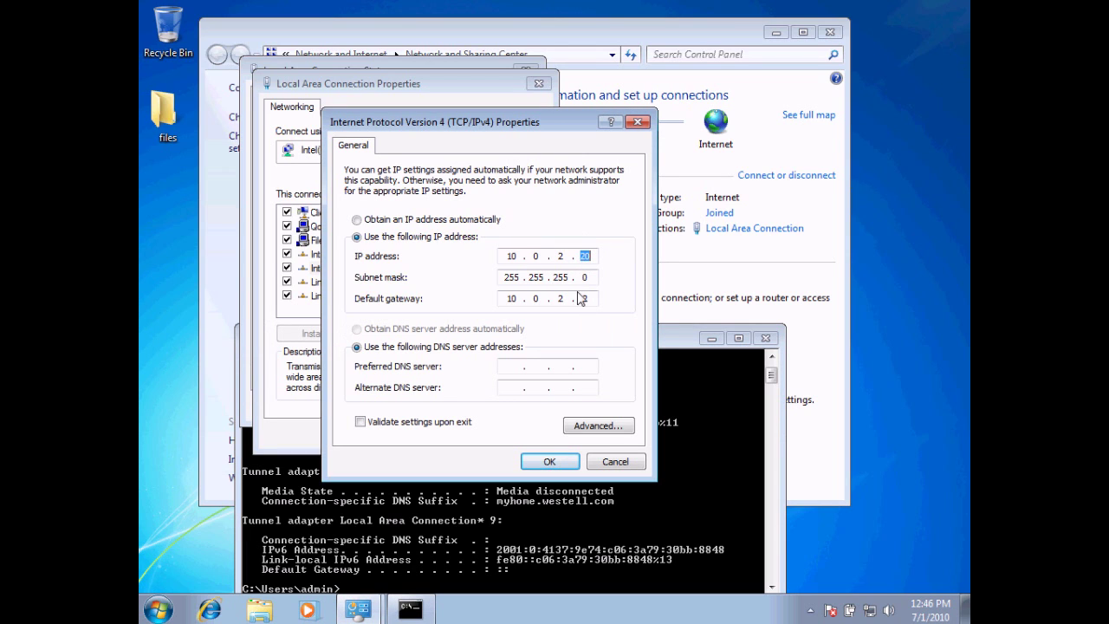
double_click(584, 298)
Enter 10.0.2.2 as the preferred DNS server and confirm with OK
click(512, 368)
text(10.0.2.2)
click(546, 461)
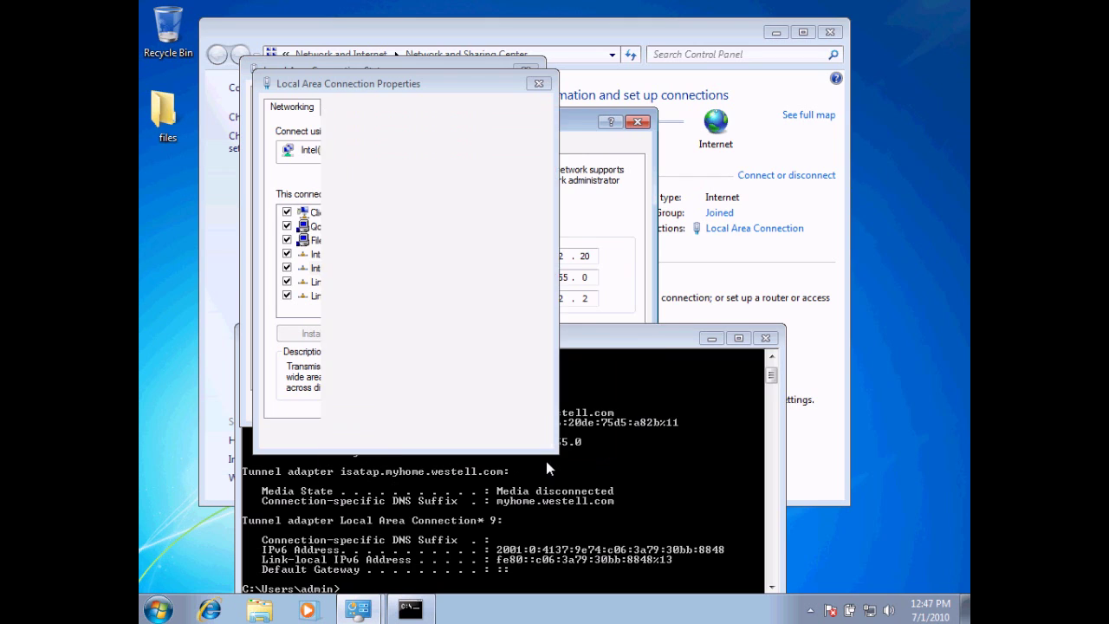
Close the Local Area Connection Properties and Status dialogs
click(456, 438)
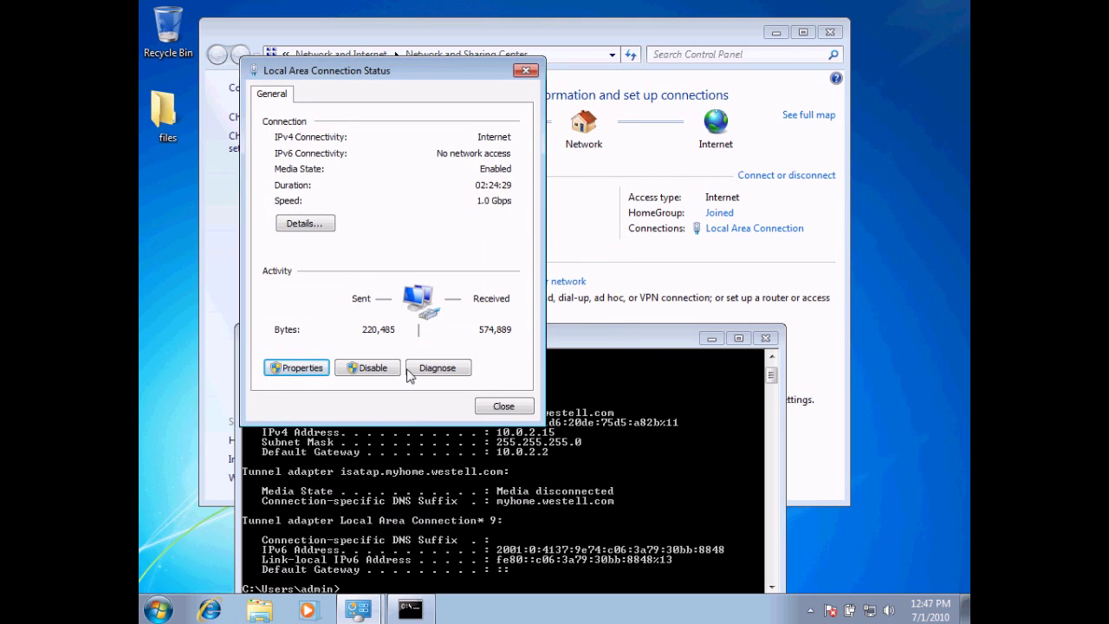
click(504, 406)
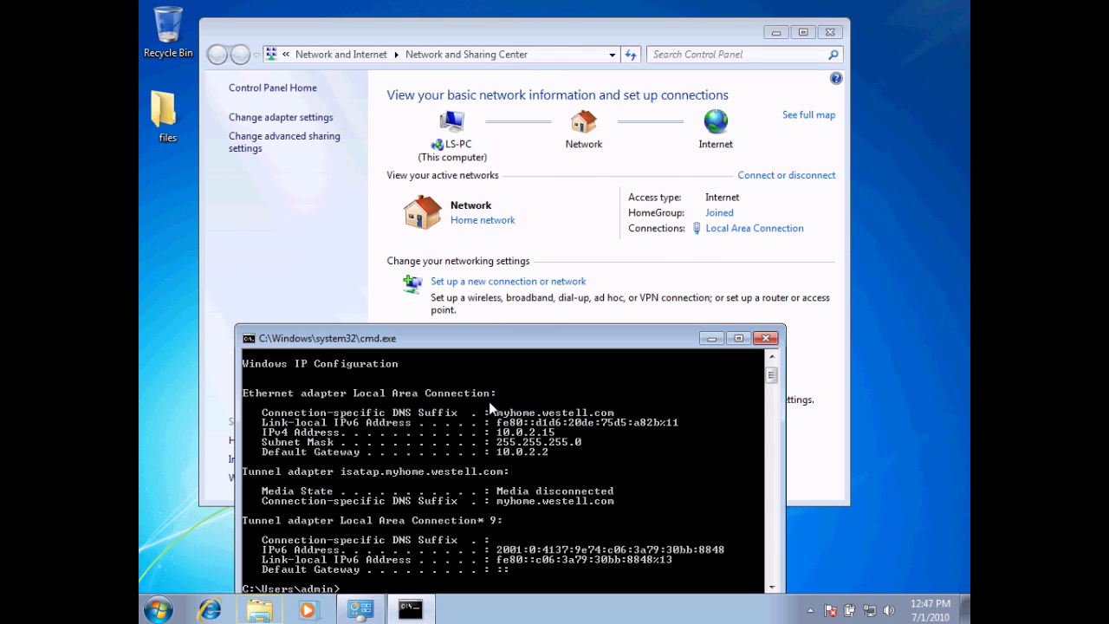
drag(531, 344, 564, 242)
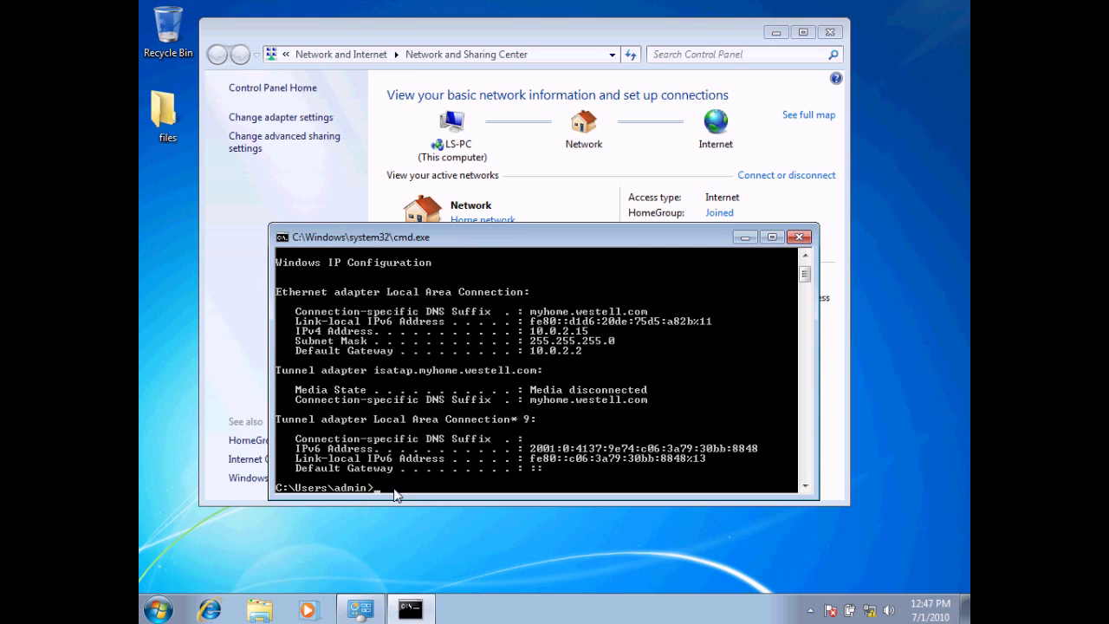
Run ipconfig again to confirm 10.0.2.20, mask 255.255.255.0 and gateway 10.0.2.2
text(ipconfig)
key(Return)
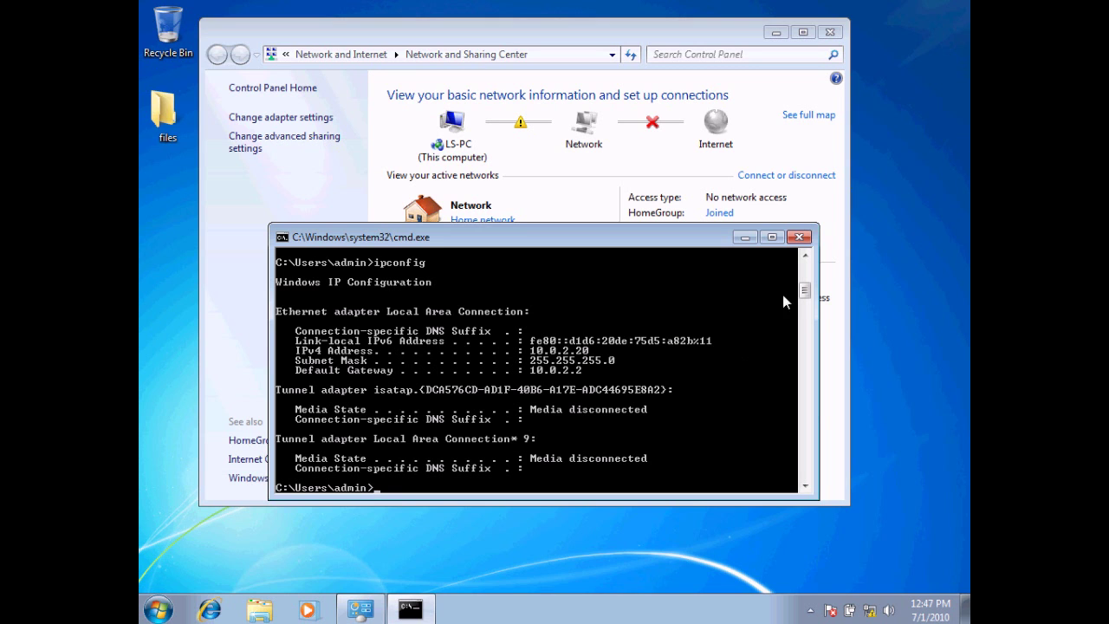
scroll(777, 288, up, 8)
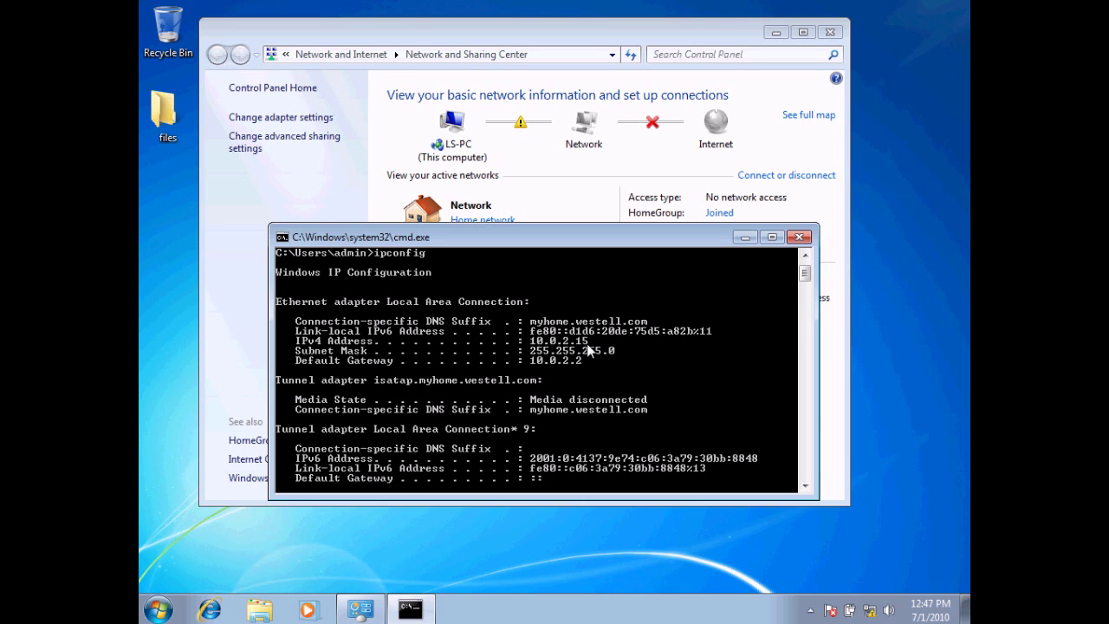
mouse_move(805, 274)
mouse_down()
mouse_move(805, 312)
mouse_move(805, 291)
mouse_up()
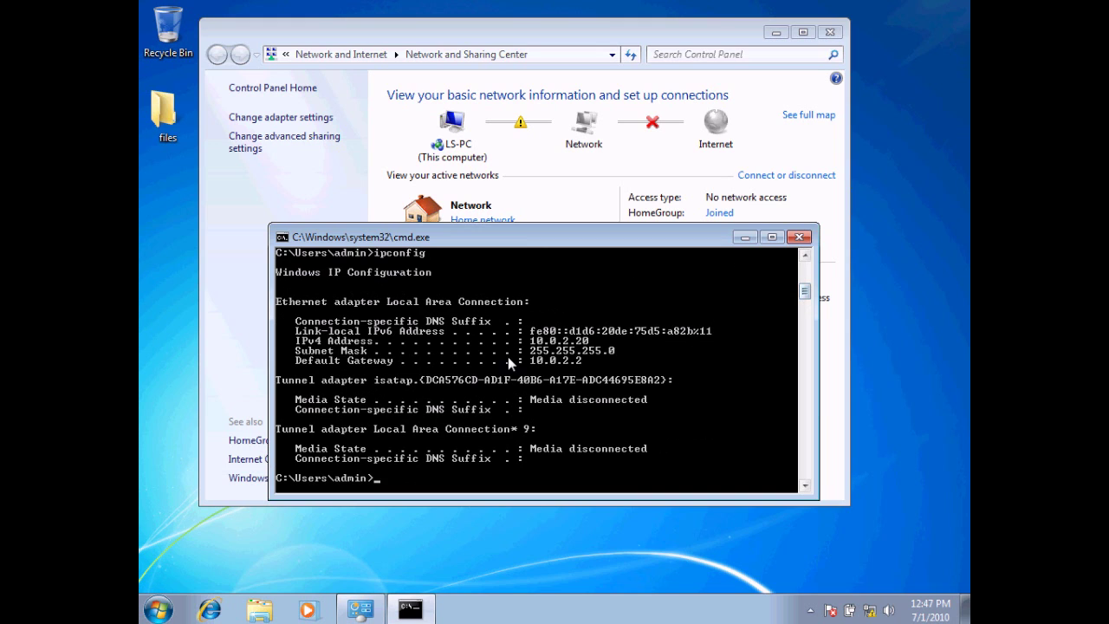